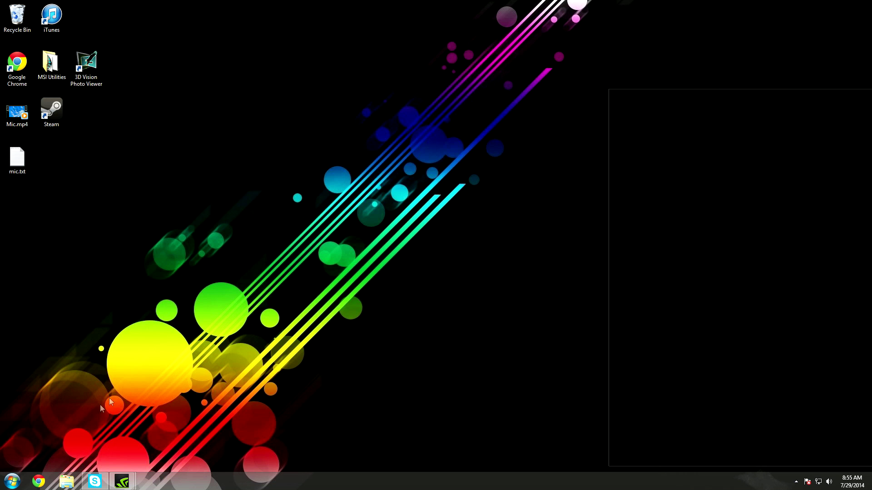
Step: Launch Mozilla Firefox from the Start menu, maximize its window and open the main menu
left_click(11, 482)
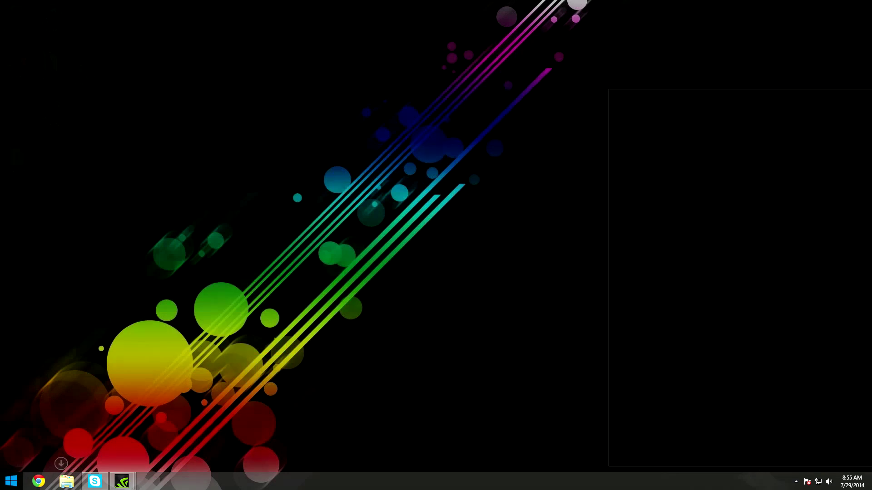
key("super")
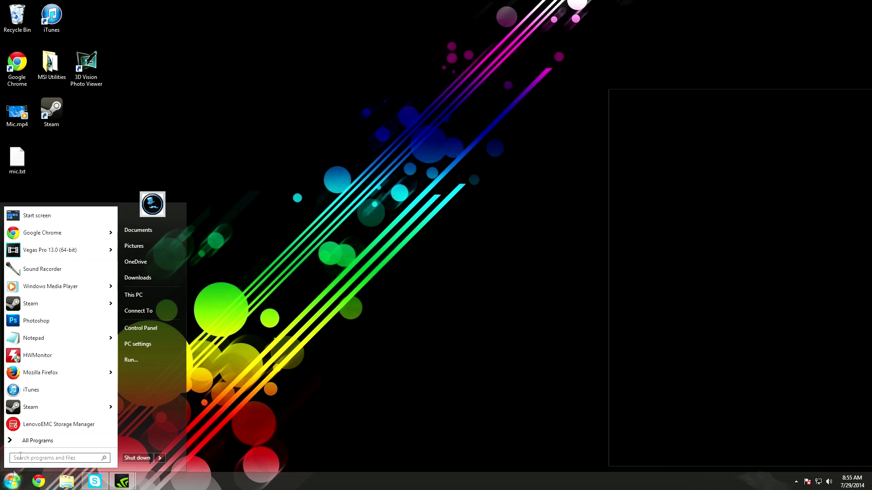
left_click(33, 377)
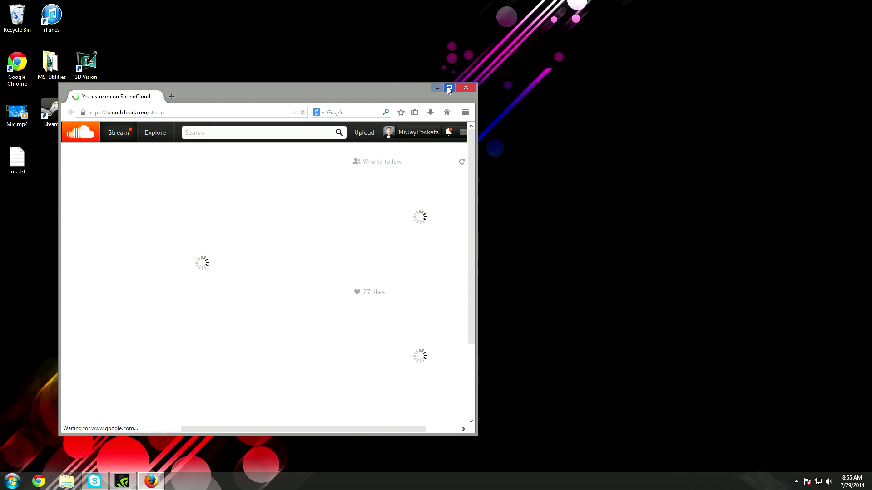
double_click(447, 86)
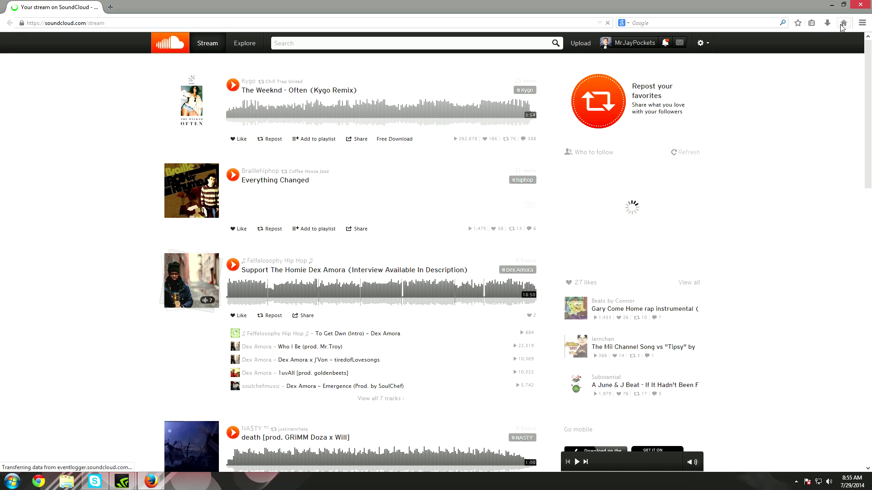
left_click(861, 23)
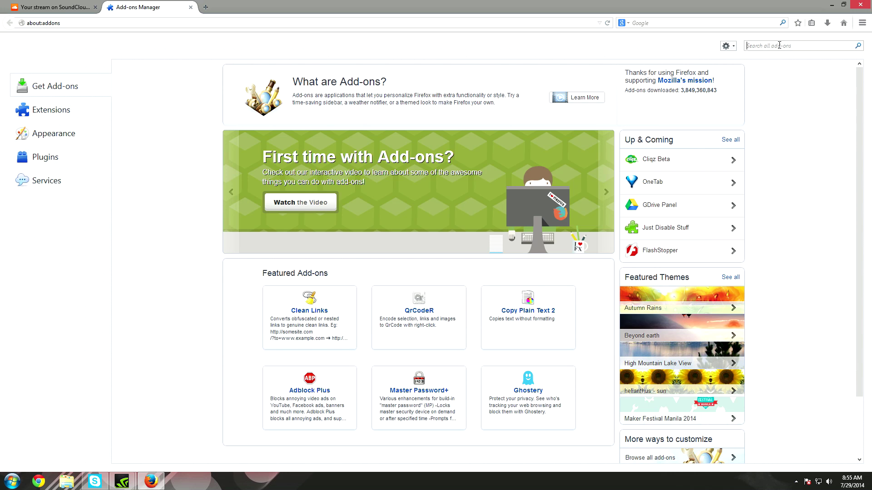
type("So")
Step: Run the add-ons search for 'Soundcloud Downloader' to list matching extensions
key("Return")
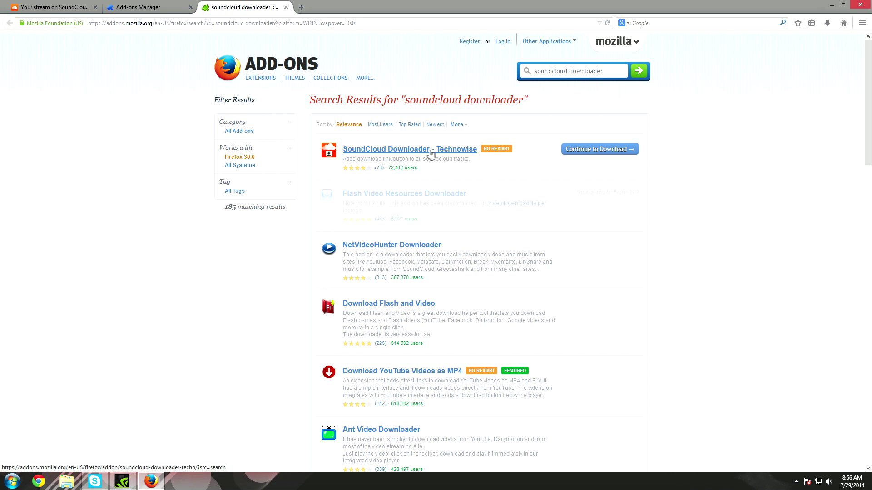
Step: Open the SoundCloud Downloader - Technowise add-on page from the search results
left_click(584, 152)
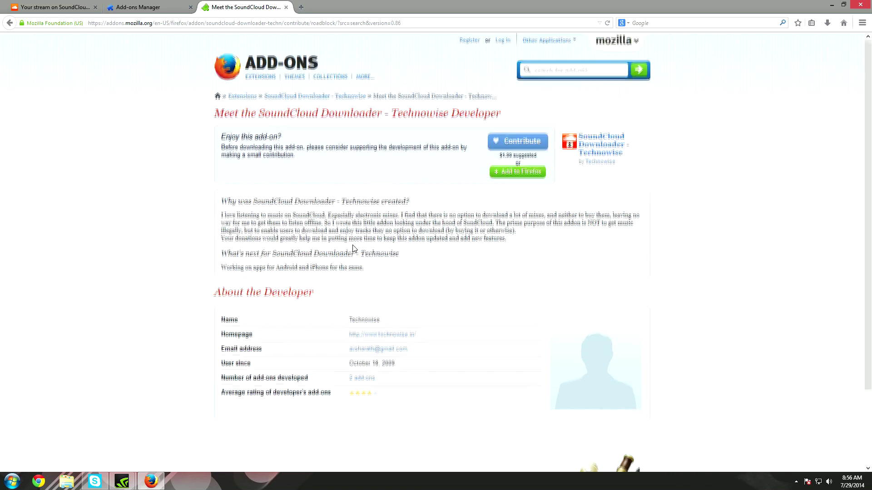
left_click(10, 22)
left_click(388, 147)
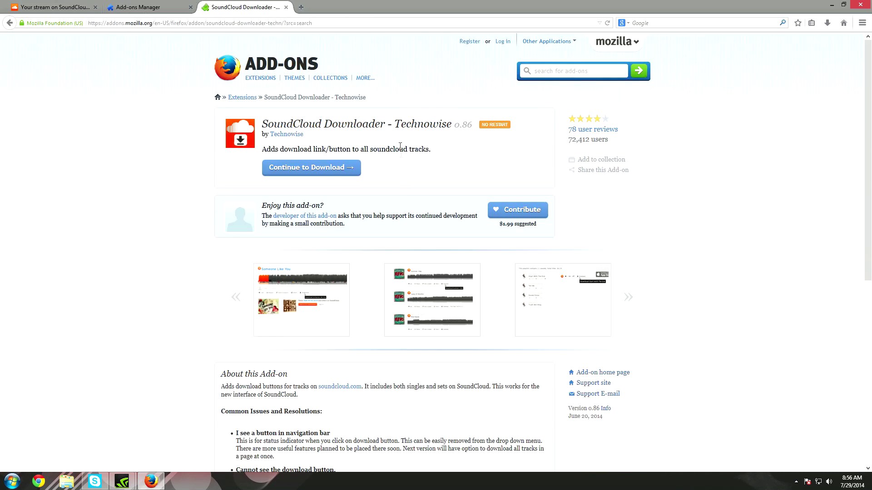
scroll(296, 248, "down", 10)
scroll(347, 288, "up", 15)
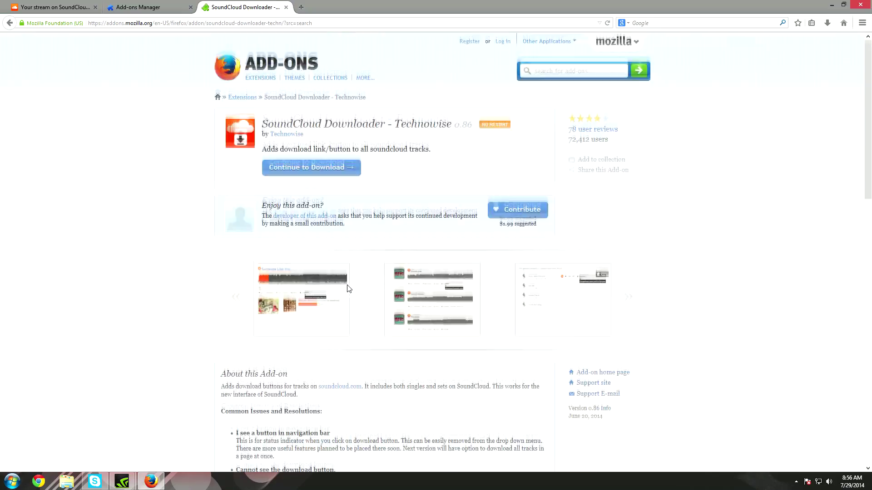
Step: Browse all three add-on screenshots in the viewer, then close the viewer and the add-on tab
left_click(317, 299)
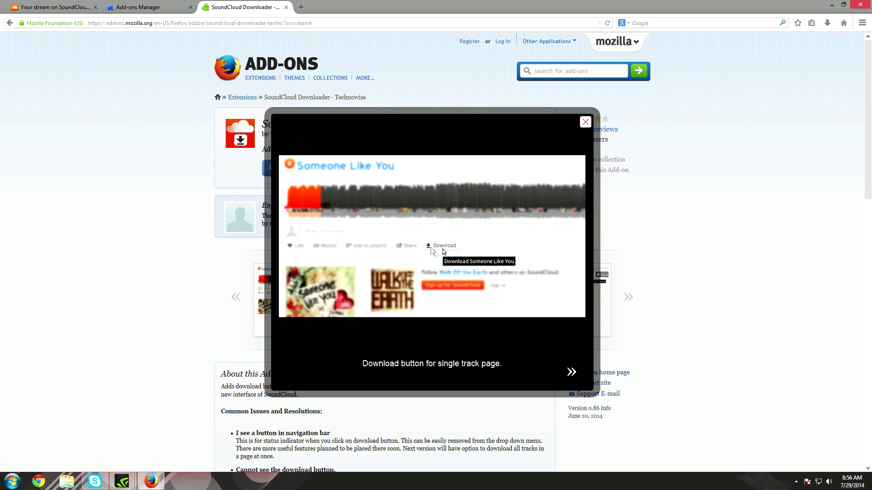
left_click(565, 371)
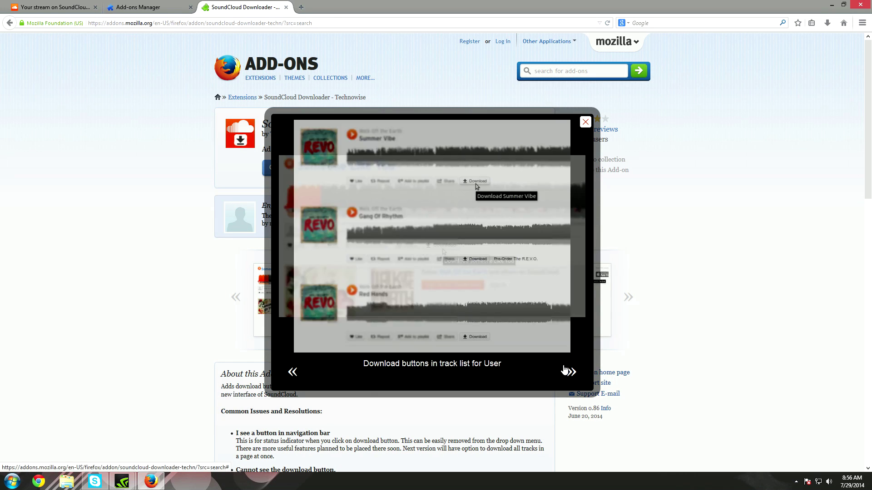
left_click(565, 371)
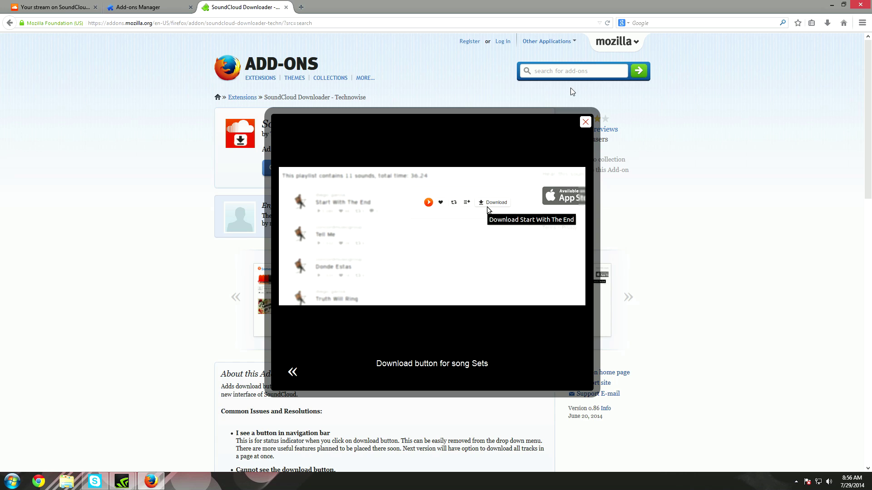
left_click(585, 122)
left_click(287, 7)
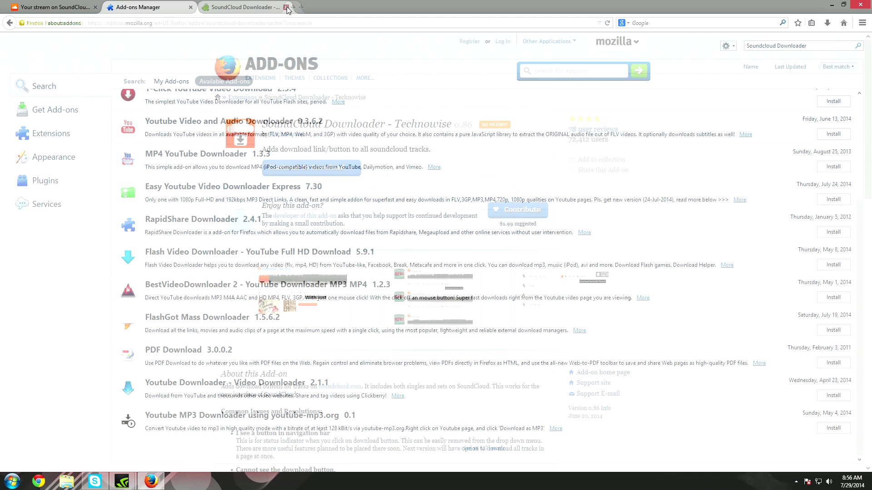
Step: Close the add-on tabs, play Sex Panther, seek ahead twice, pause it and repost it
left_click(190, 7)
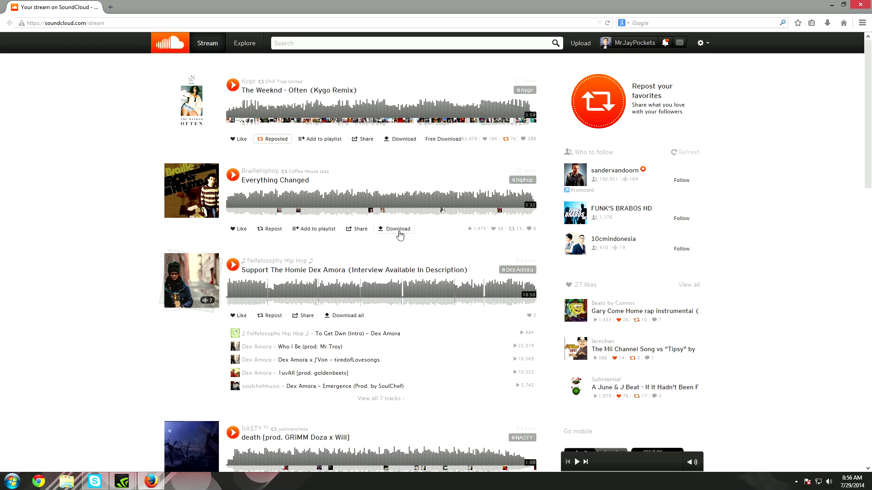
scroll(399, 235, "down", 3)
scroll(399, 242, "down", 5)
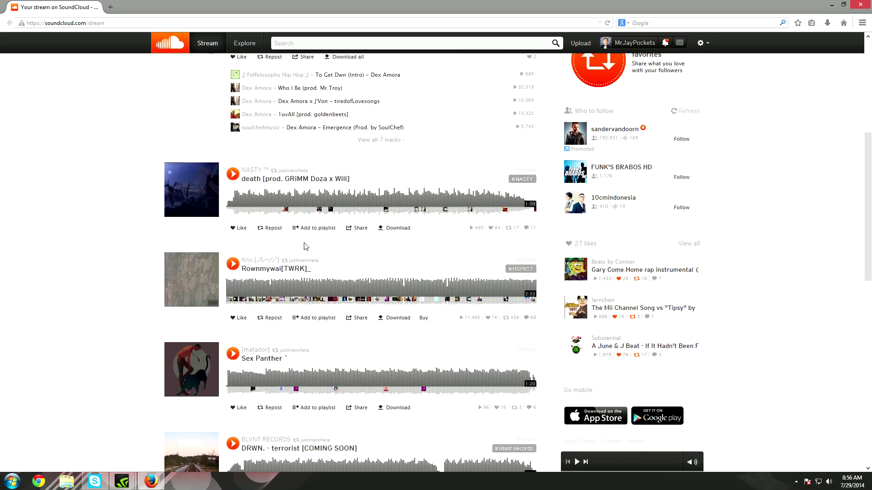
scroll(253, 295, "down", 2)
scroll(253, 294, "down", 2)
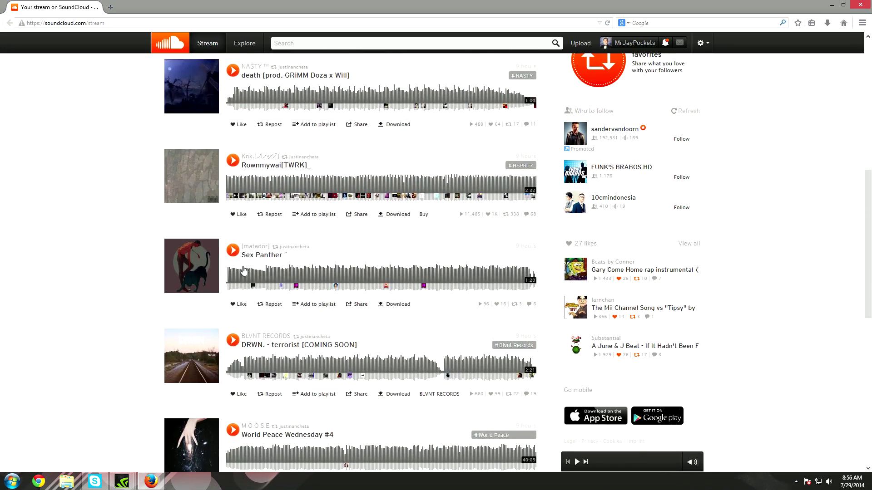
left_click(231, 251)
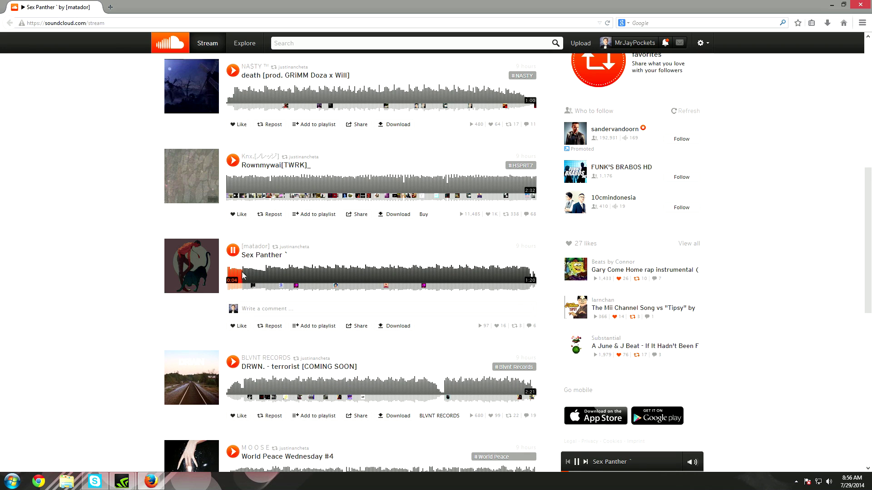
left_click(334, 279)
left_click(404, 280)
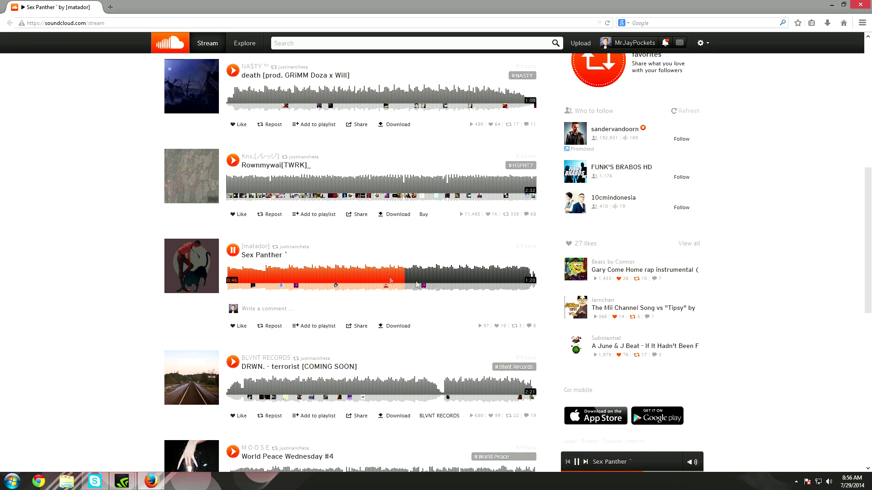
left_click(231, 256)
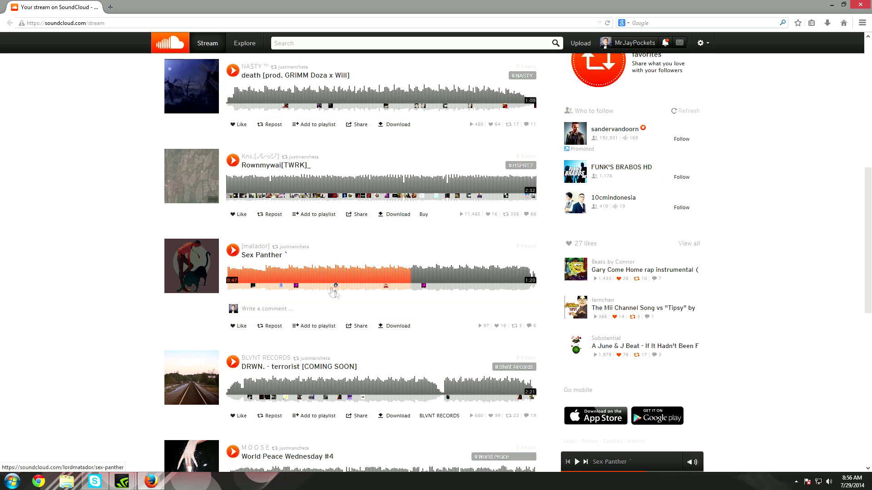
left_click(270, 326)
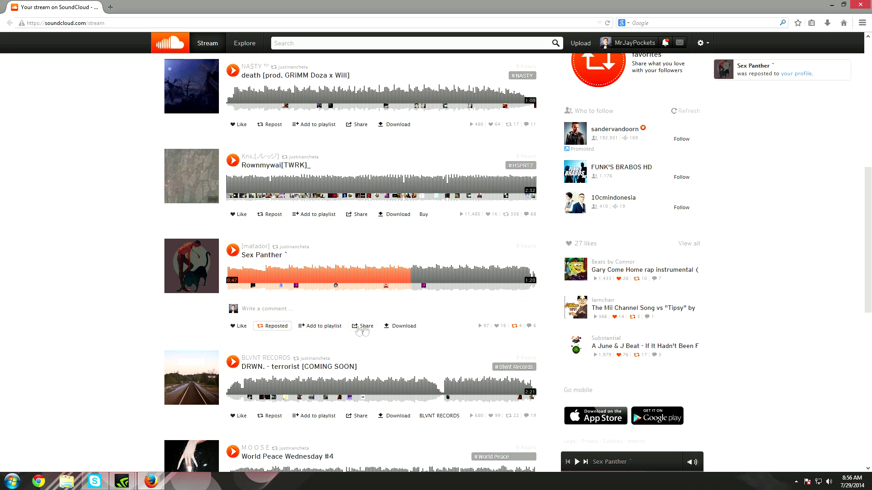
Step: Download Sex Panther to the desktop as 'Sex Panther - Matador.mp3', then restore down Firefox
left_click(400, 327)
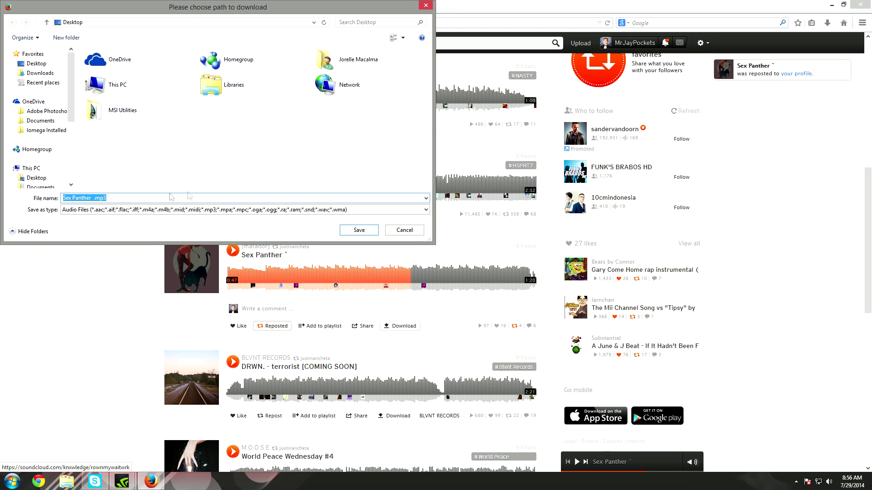
left_click(89, 199)
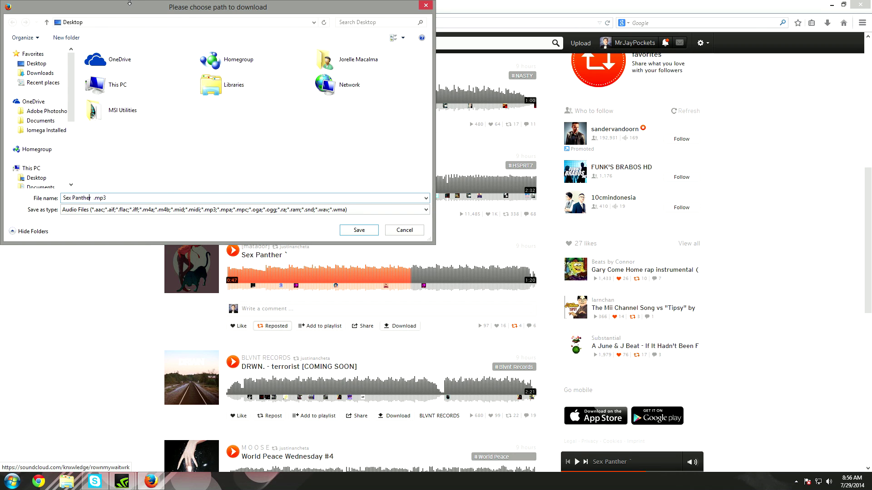
left_click_drag(142, 15, 494, 27)
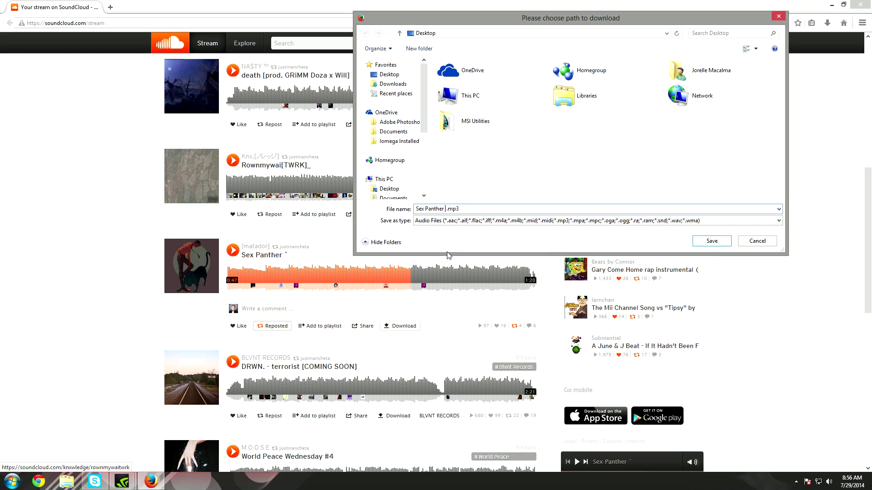
type("-")
key("Delete")
left_click(711, 242)
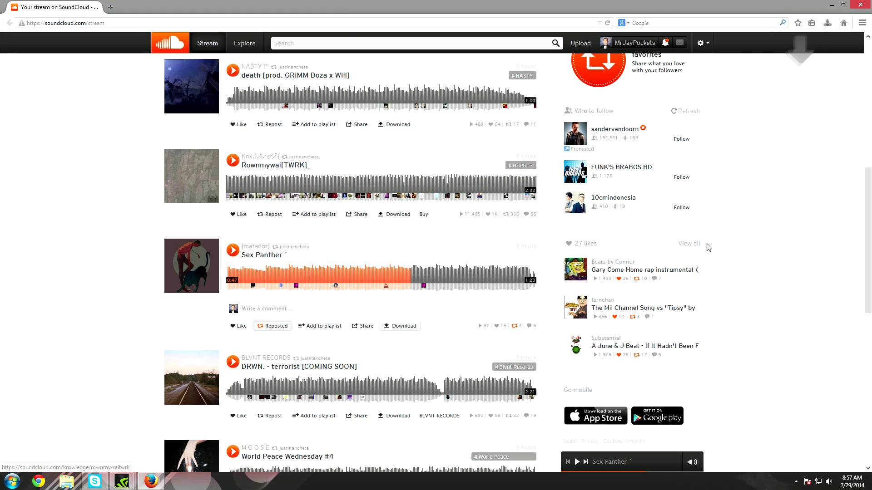
left_click(844, 5)
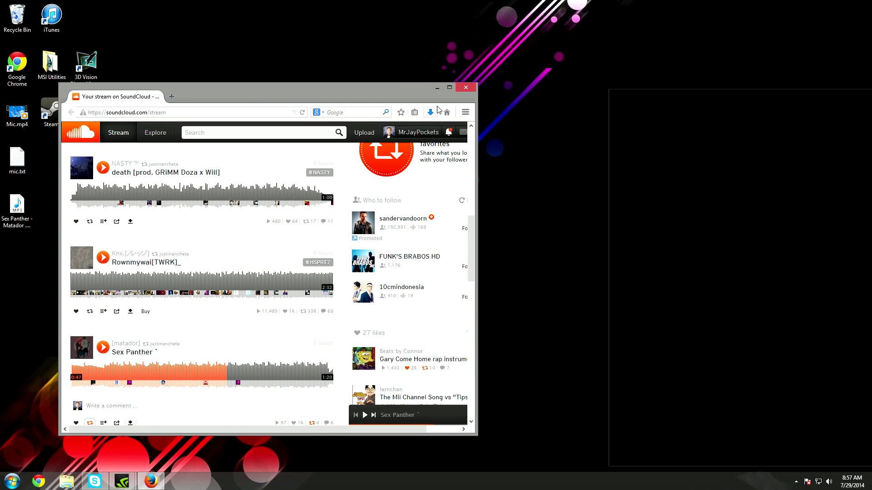